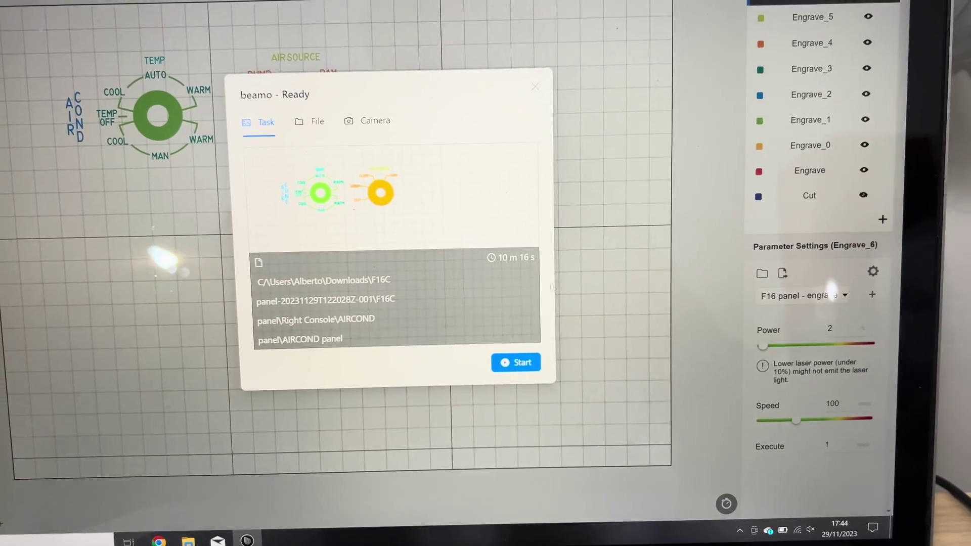
Upload the 10-minute-16-second AIRCOND panel engraving job to the beamo and start it
click(519, 374)
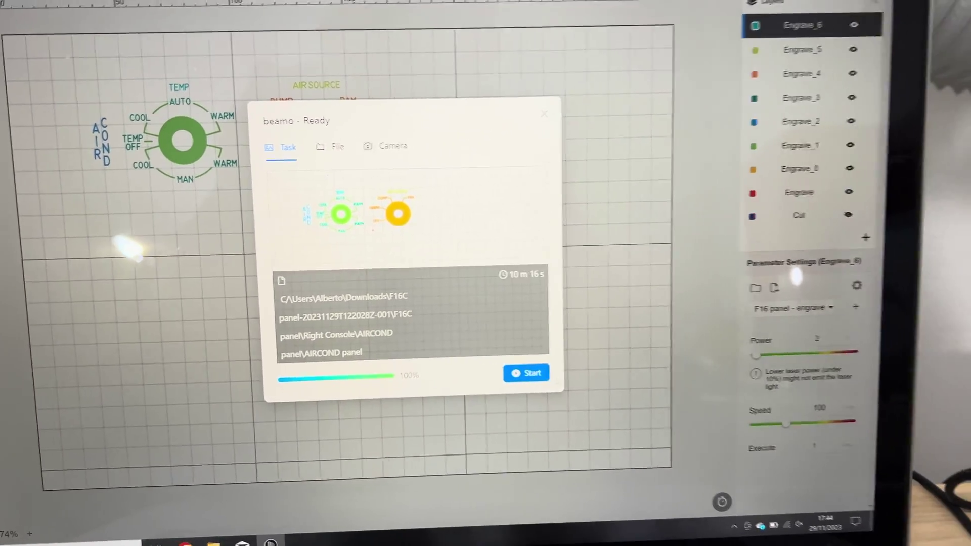